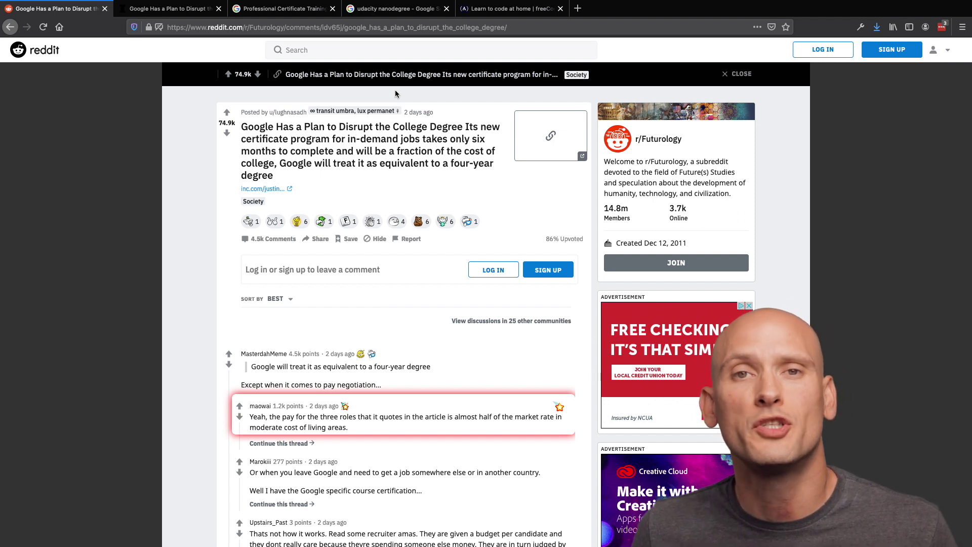
- Visit Udacity's online programs ad from the search results, then view freeCodeCamp's certification list
click(390, 10)
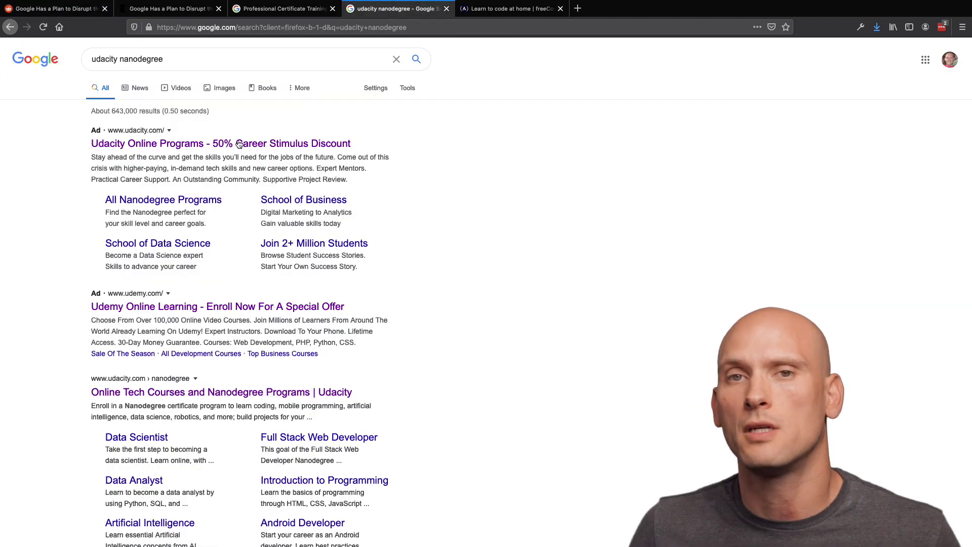
click(212, 151)
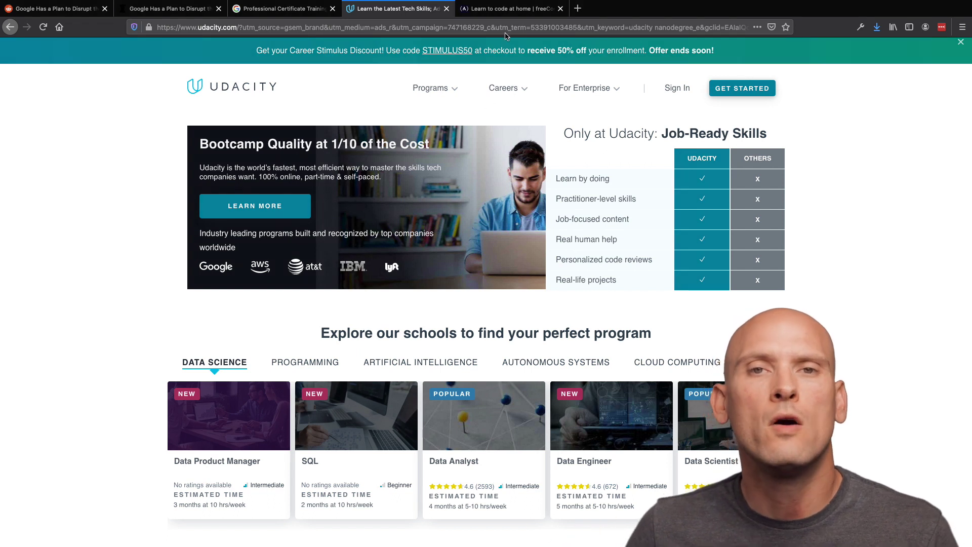
click(504, 11)
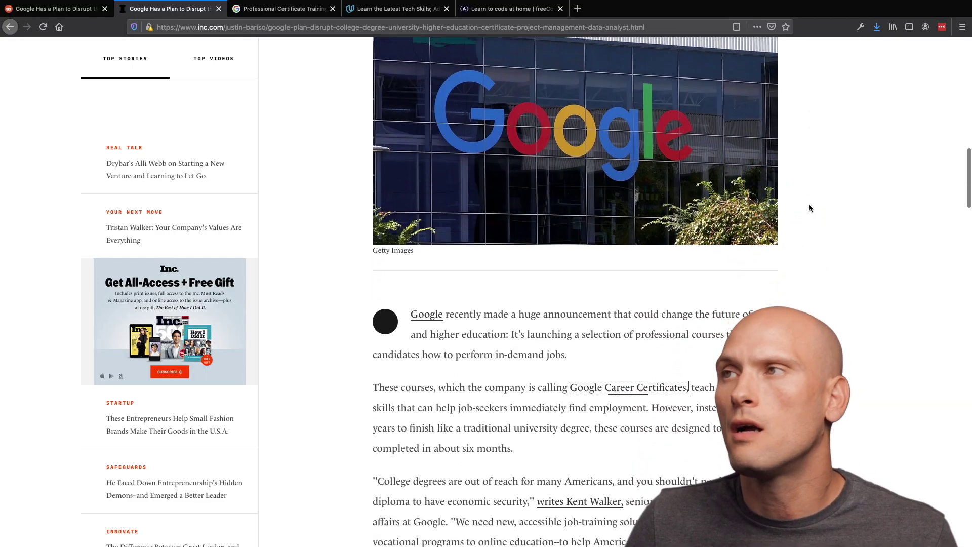
scroll(808, 207, down, 3)
scroll(809, 207, down, 2)
scroll(809, 208, down, 4)
scroll(809, 207, down, 2)
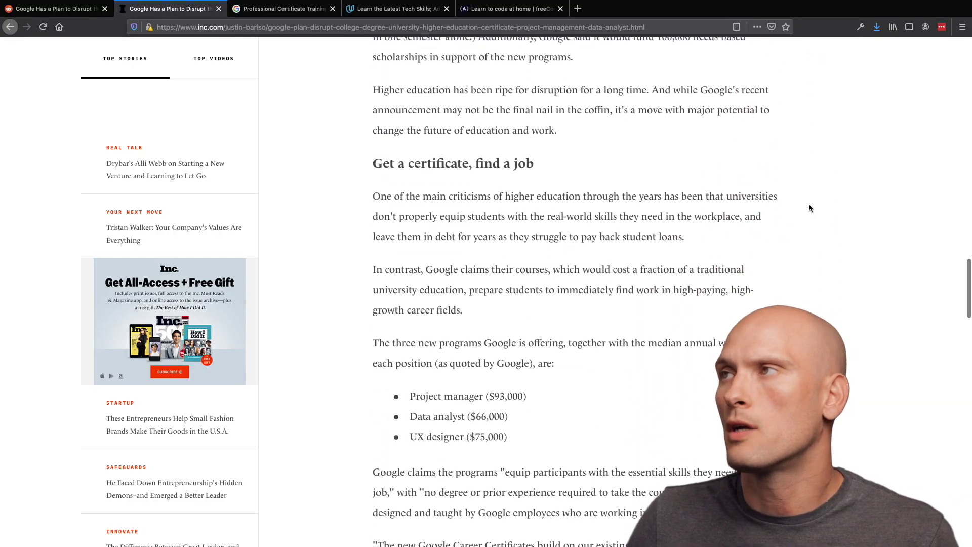
scroll(809, 208, down, 2)
scroll(809, 207, down, 3)
scroll(809, 207, down, 2)
scroll(808, 207, down, 3)
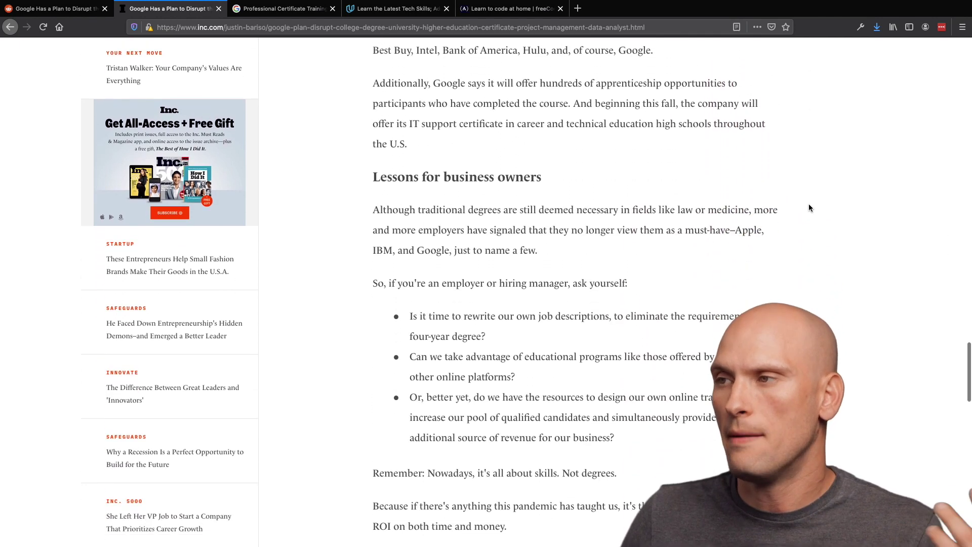
scroll(808, 209, down, 3)
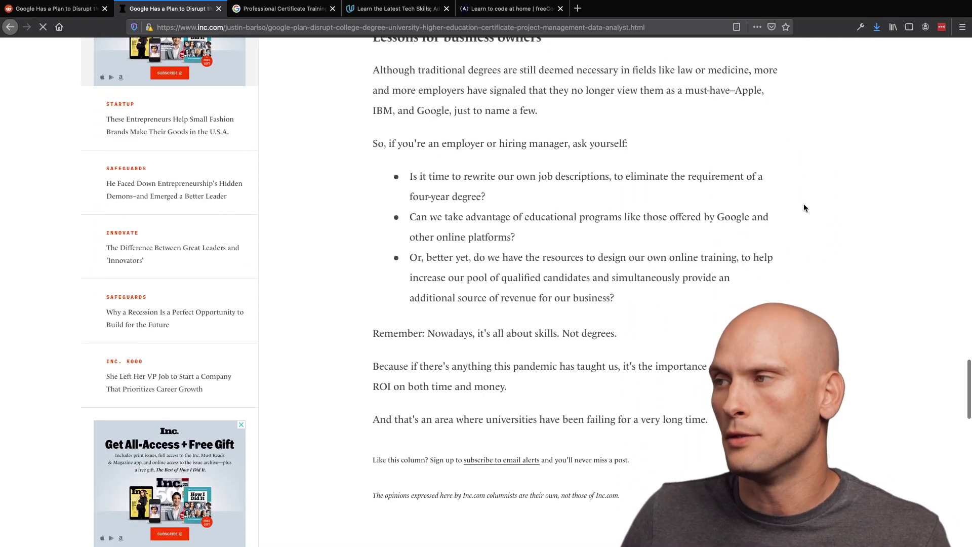
- Finish the Inc. article and move to Grow with Google's Career Certificates page
click(279, 10)
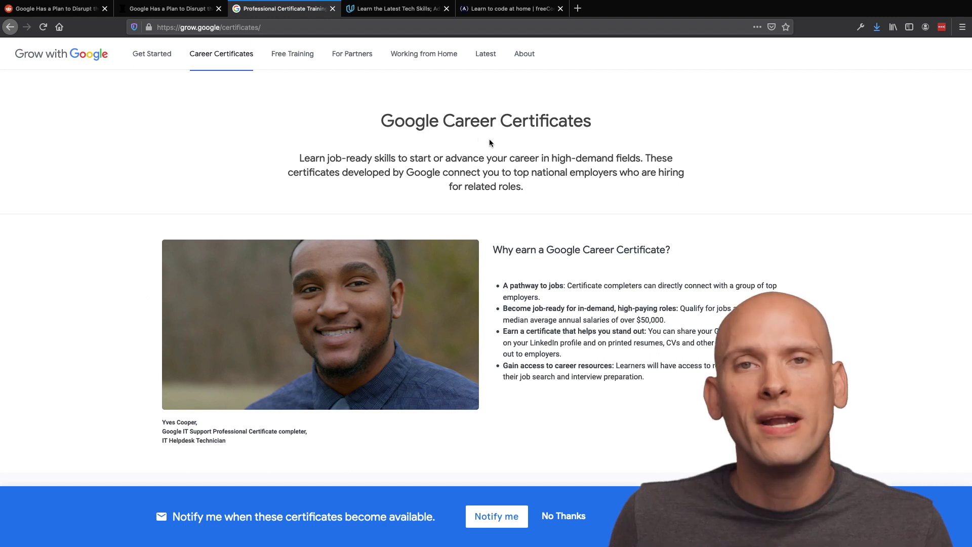
scroll(500, 151, down, 5)
scroll(500, 152, down, 5)
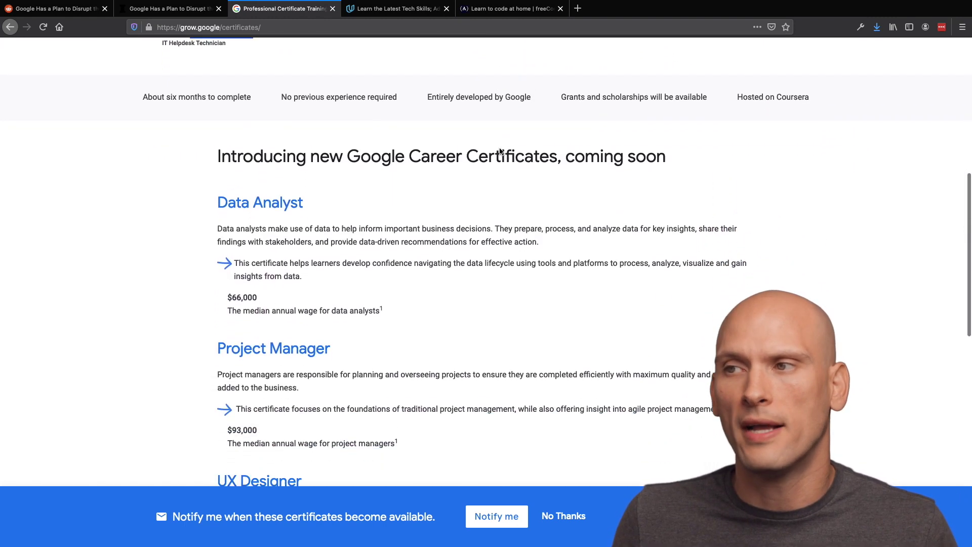
scroll(513, 233, down, 8)
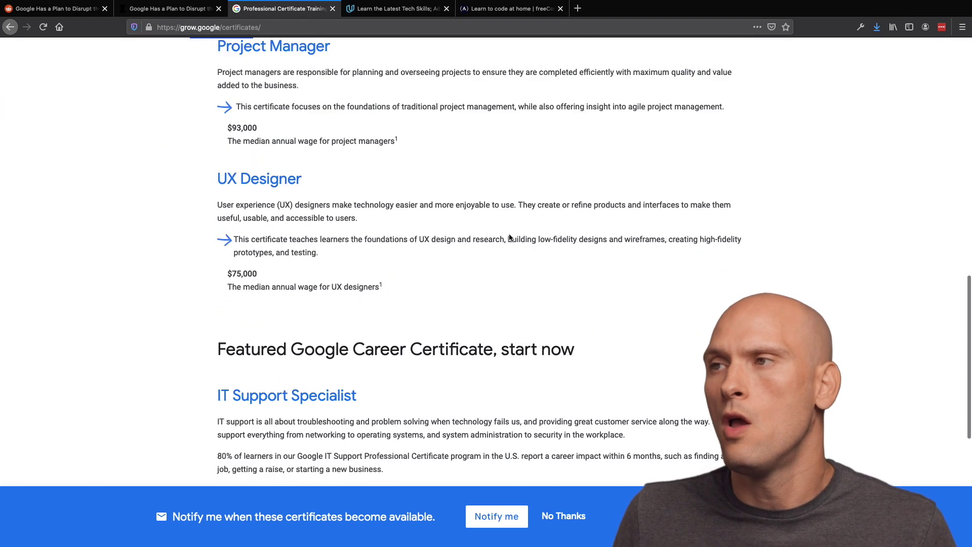
scroll(510, 239, down, 4)
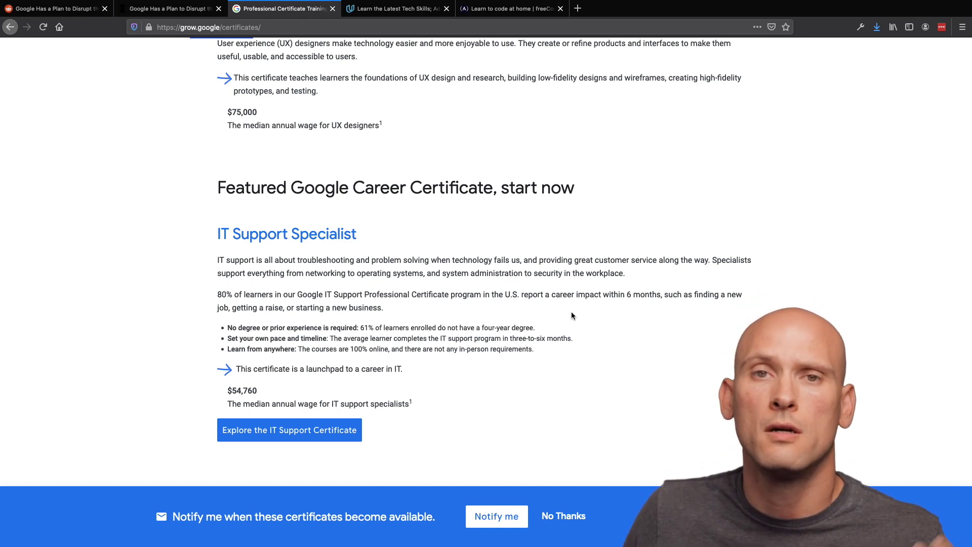
click(336, 430)
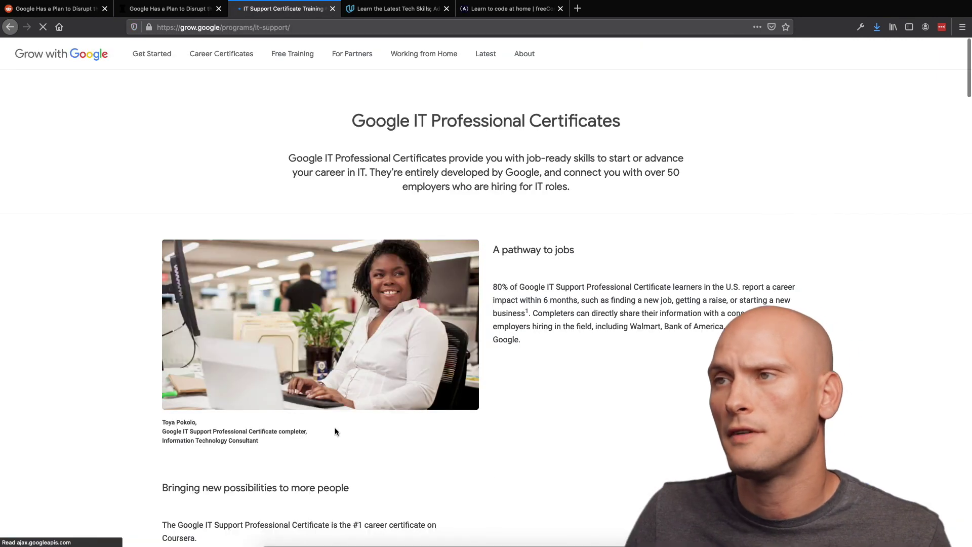
scroll(335, 427, down, 5)
scroll(336, 424, down, 2)
scroll(336, 424, down, 2)
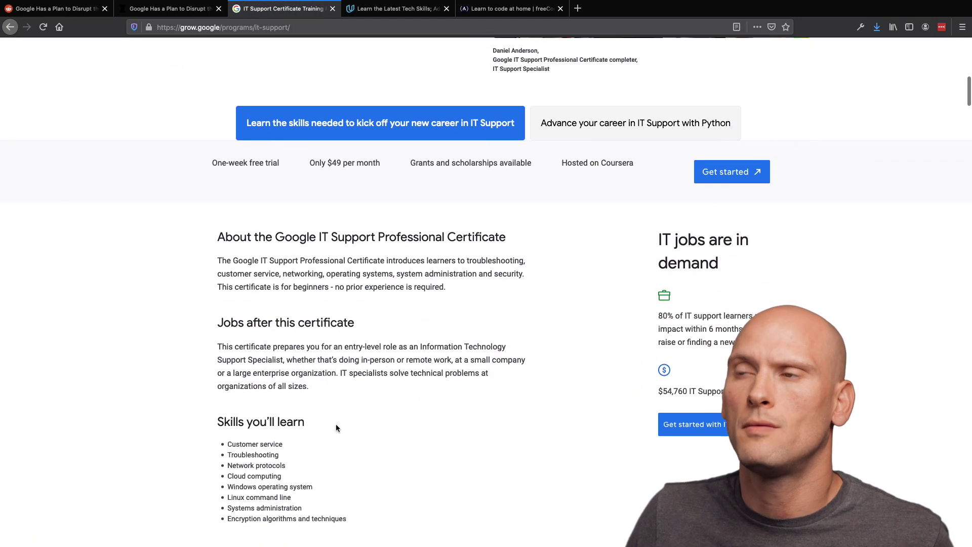
scroll(335, 428, down, 1)
scroll(335, 428, down, 1)
scroll(336, 428, down, 1)
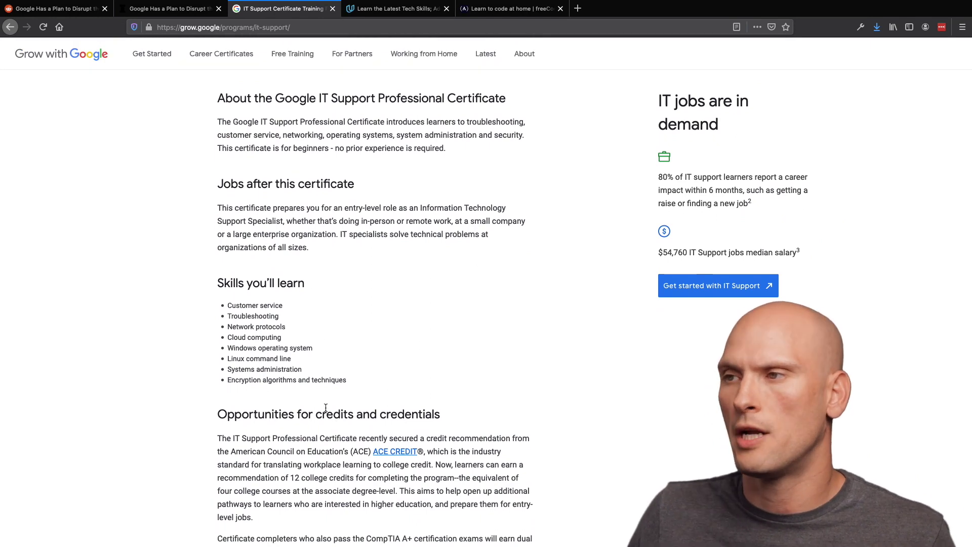
scroll(333, 417, down, 1)
scroll(348, 412, down, 4)
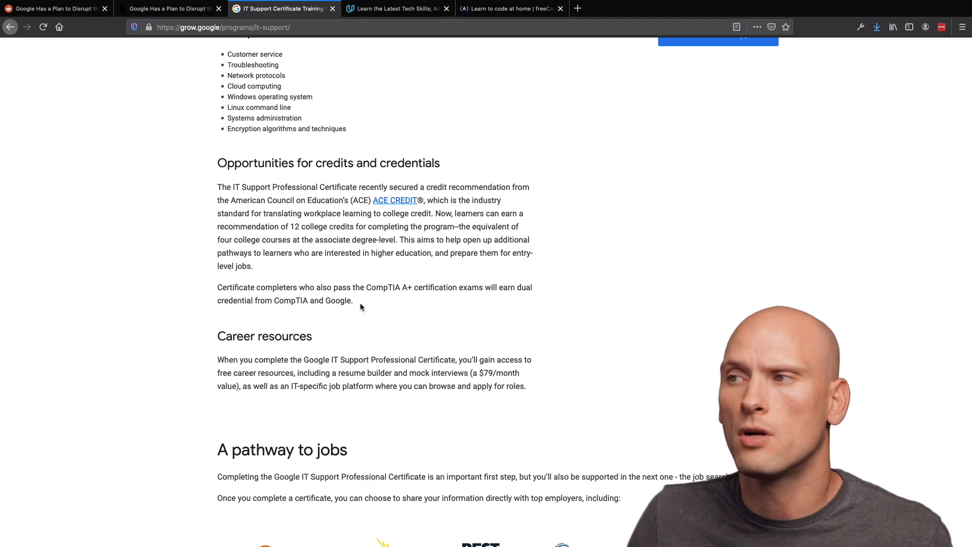
scroll(360, 303, up, 1)
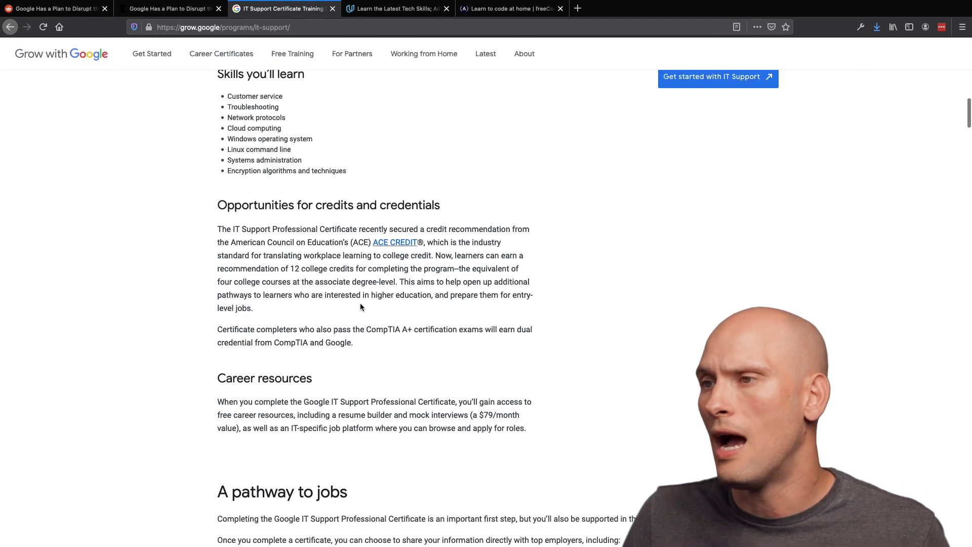
scroll(360, 303, up, 5)
scroll(361, 303, up, 5)
scroll(361, 303, down, 10)
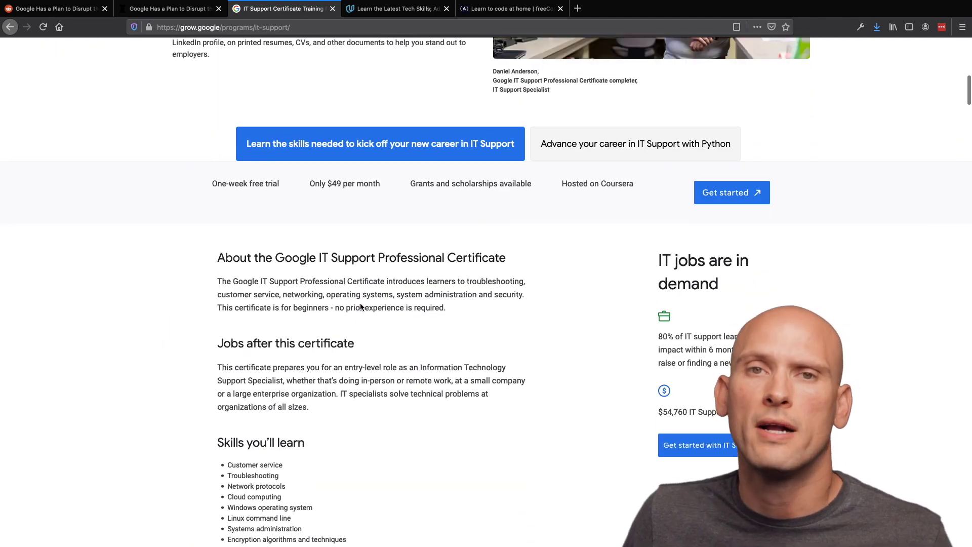
scroll(359, 303, up, 8)
scroll(360, 302, up, 5)
scroll(360, 303, down, 1)
scroll(360, 304, down, 3)
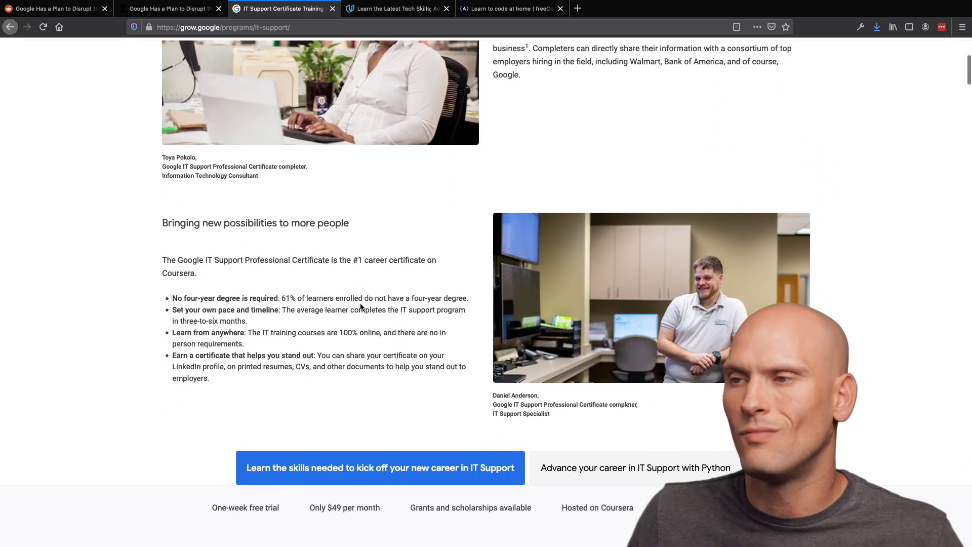
scroll(360, 302, down, 5)
scroll(360, 304, down, 1)
scroll(366, 282, down, 3)
scroll(368, 278, down, 1)
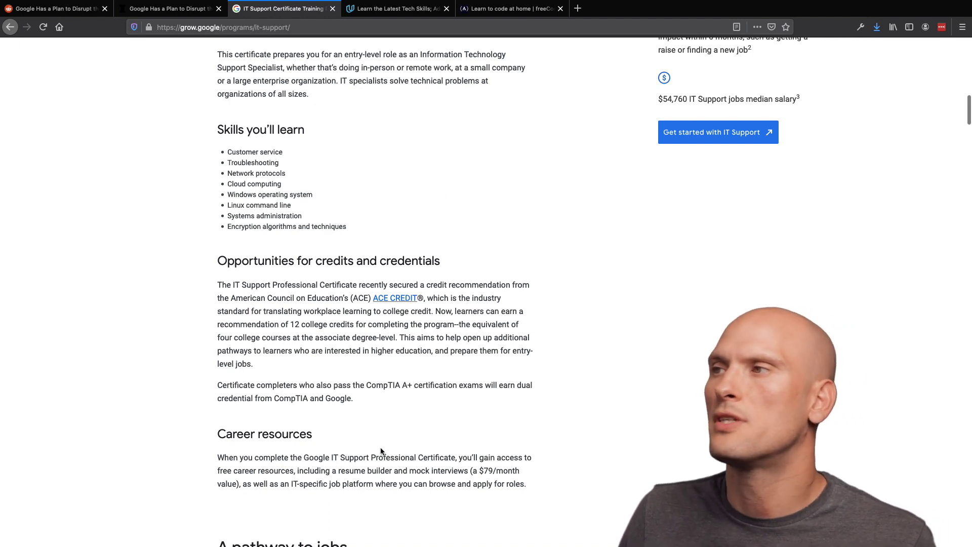
scroll(381, 452, up, 3)
scroll(381, 452, up, 2)
scroll(380, 451, up, 1)
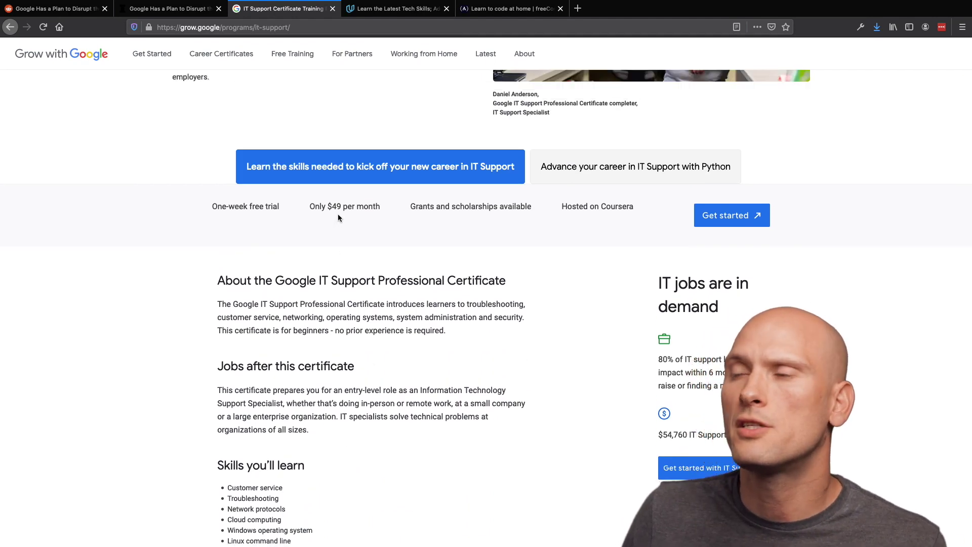
click(210, 57)
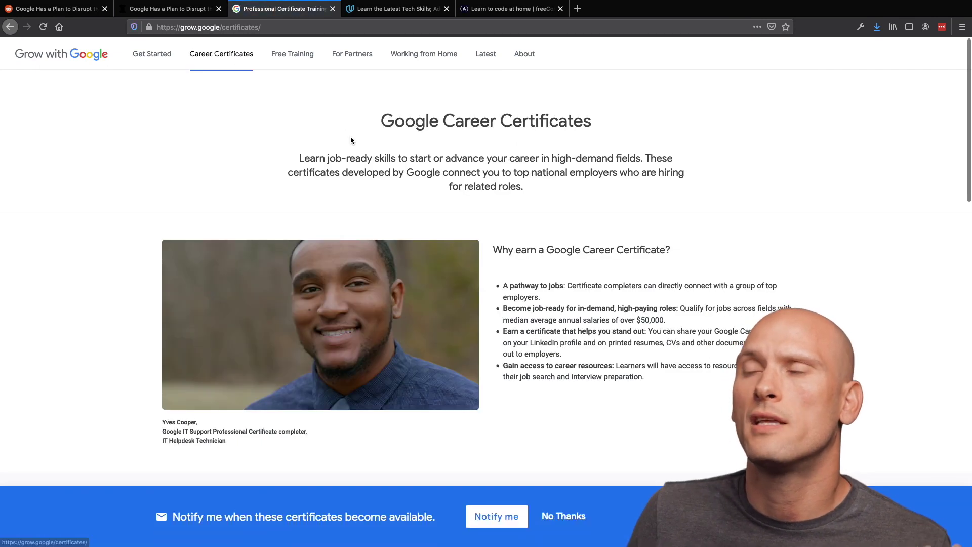
scroll(350, 140, down, 2)
scroll(349, 140, down, 2)
scroll(350, 140, down, 2)
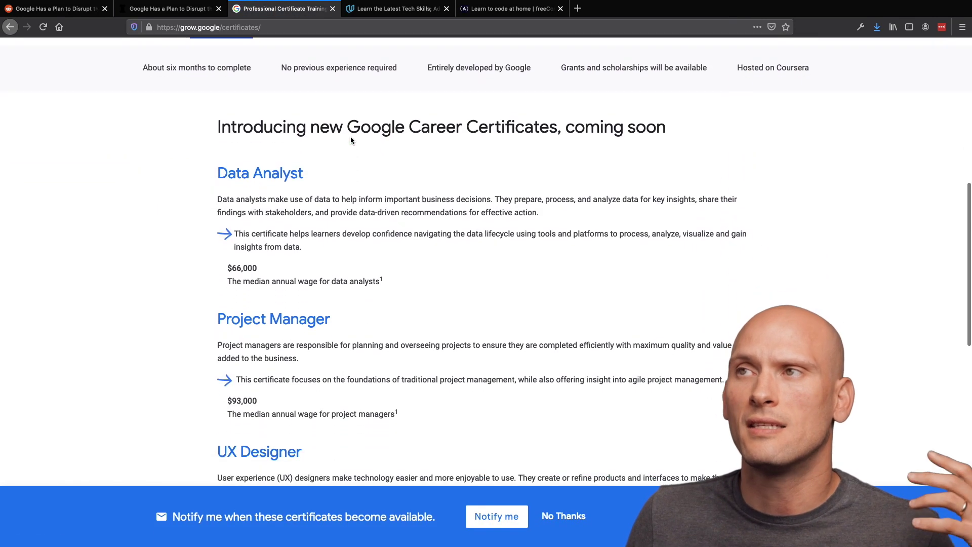
scroll(350, 136, down, 1)
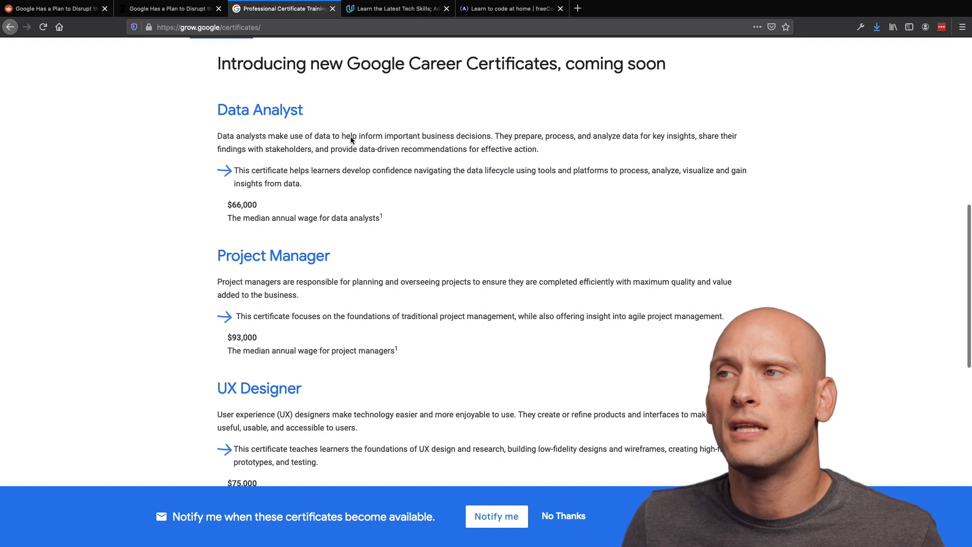
scroll(350, 137, down, 1)
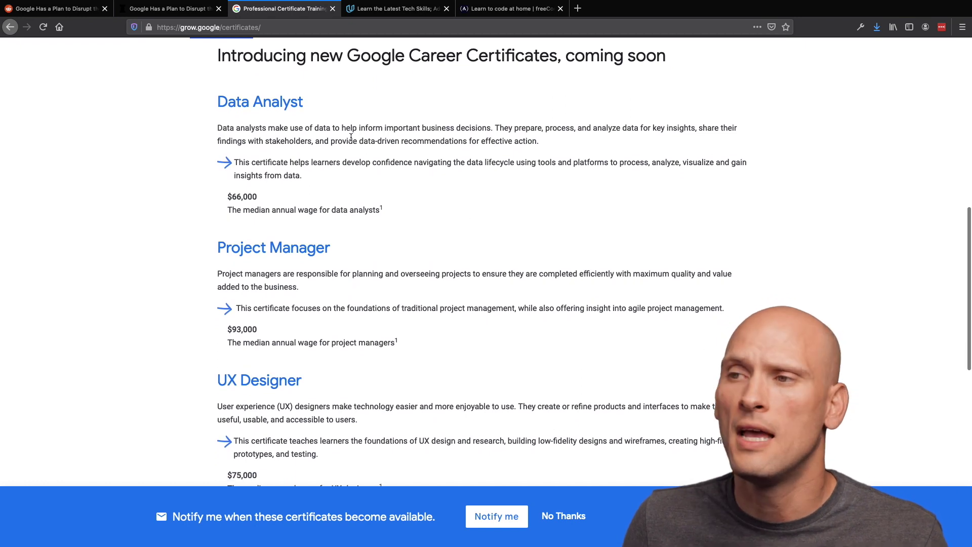
scroll(351, 137, down, 1)
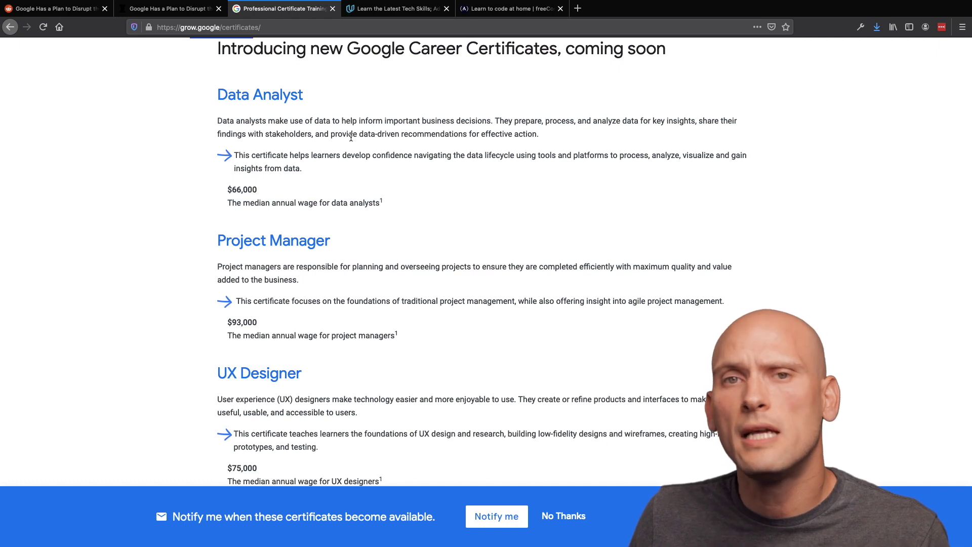
click(559, 519)
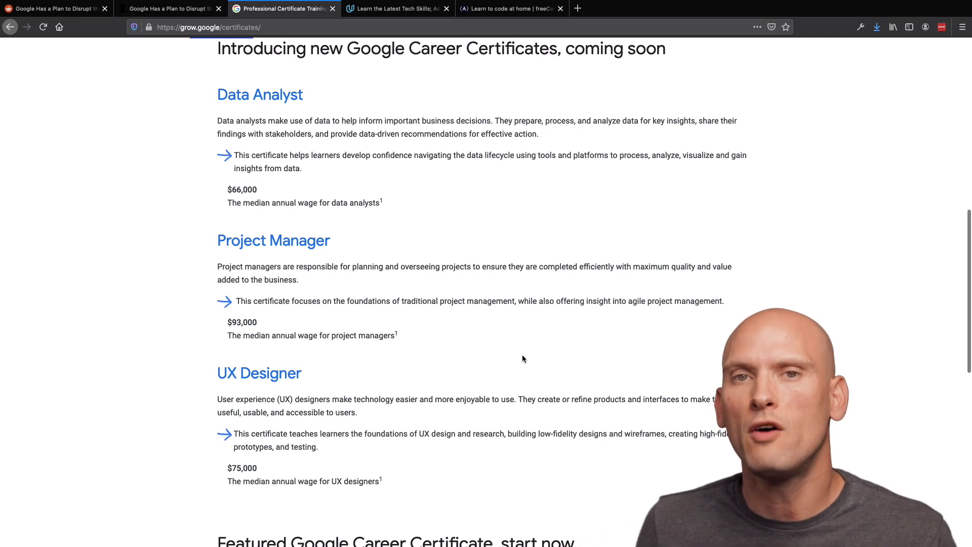
scroll(522, 358, up, 1)
scroll(522, 359, up, 1)
scroll(521, 359, up, 1)
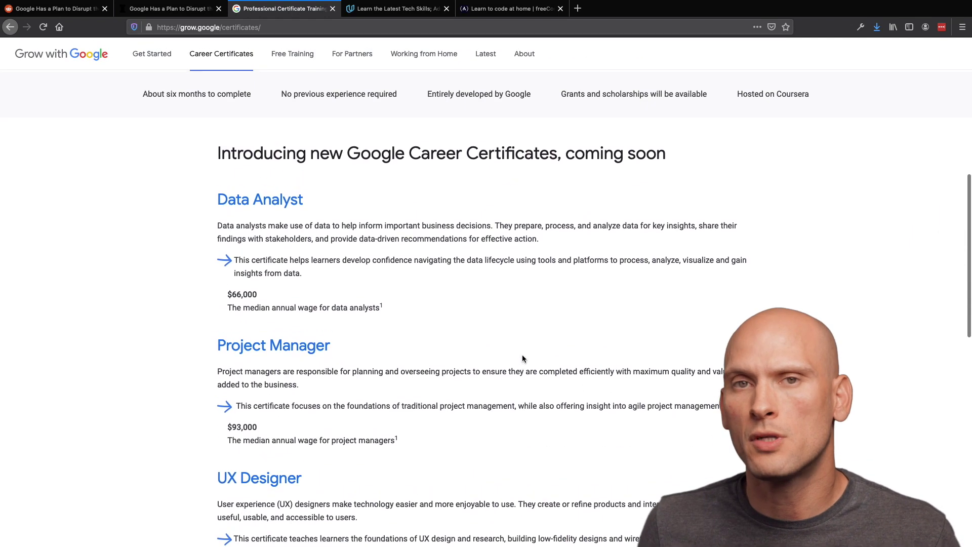
scroll(522, 359, up, 3)
scroll(522, 359, up, 3)
scroll(522, 359, up, 4)
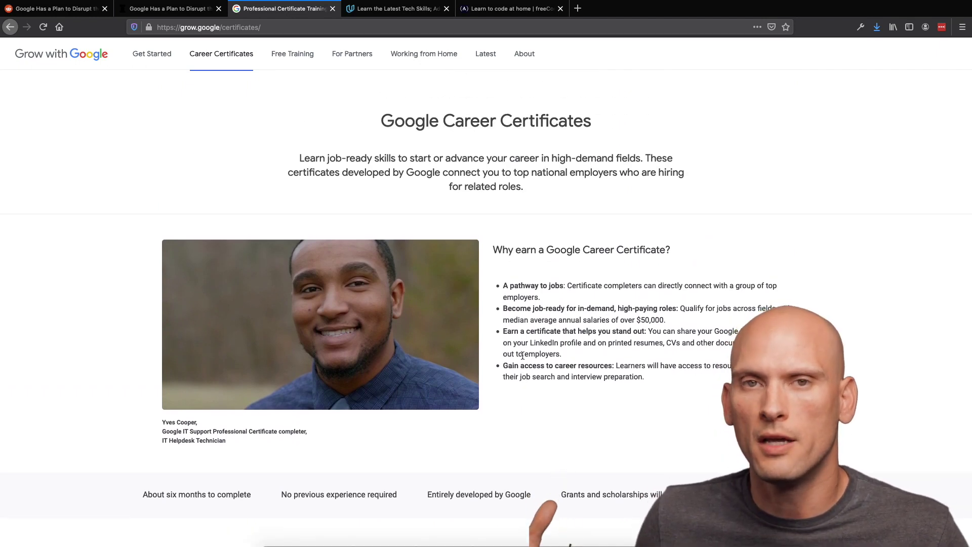
- Go from the Grow with Google home page to Udacity's Android Developer Nanodegree page
click(80, 54)
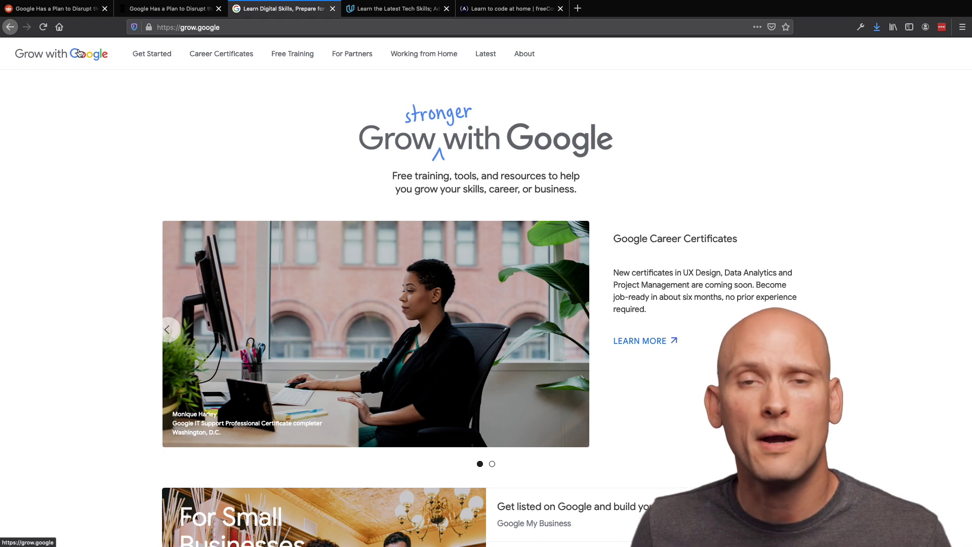
key(ctrl+Tab)
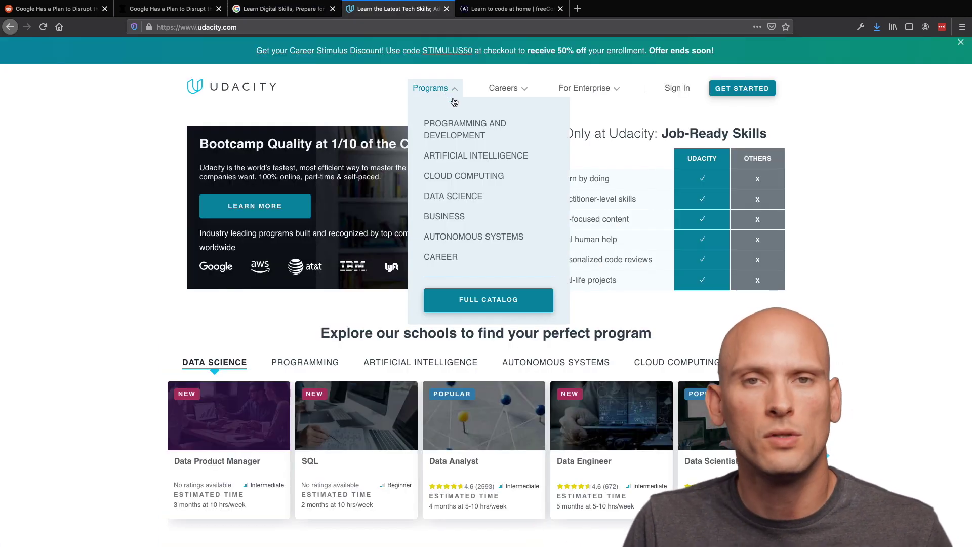
mouse_move(464, 129)
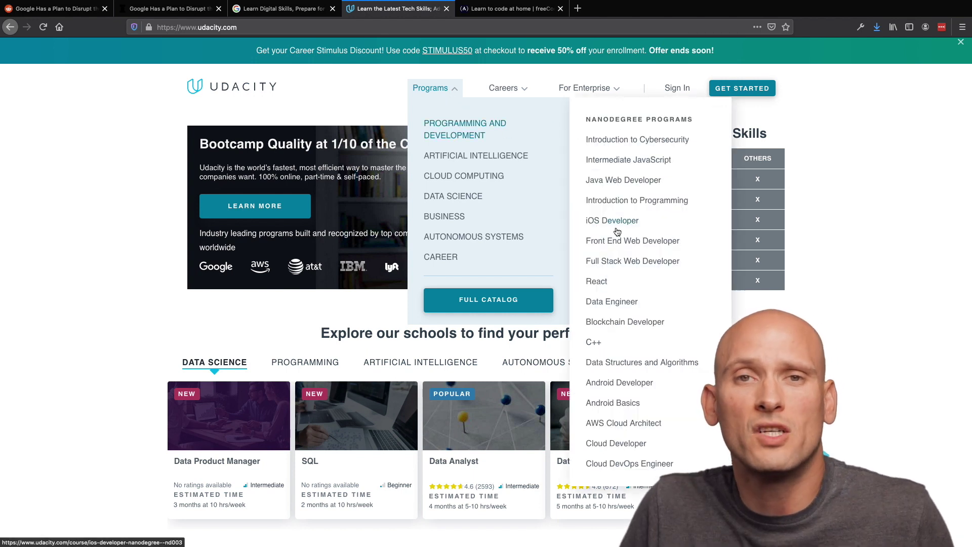
click(634, 383)
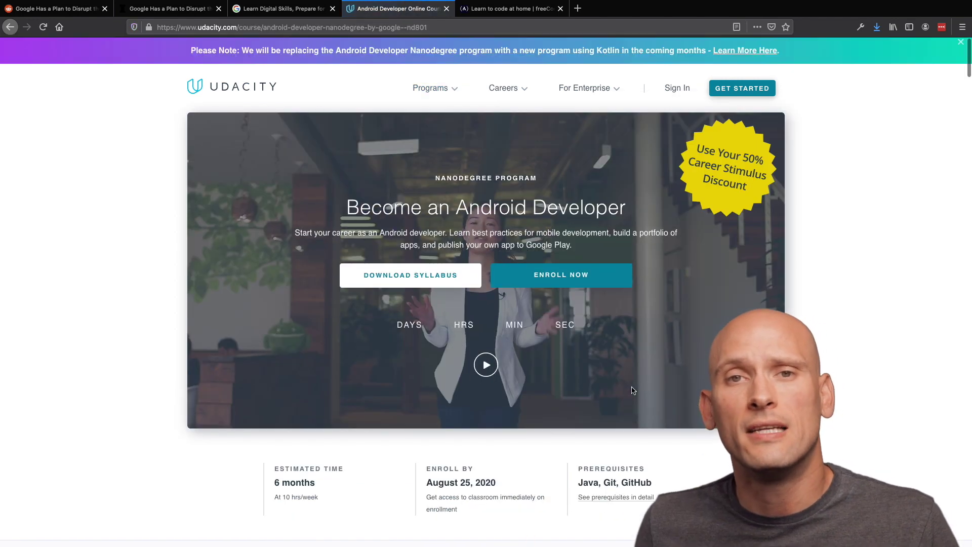
scroll(492, 408, down, 5)
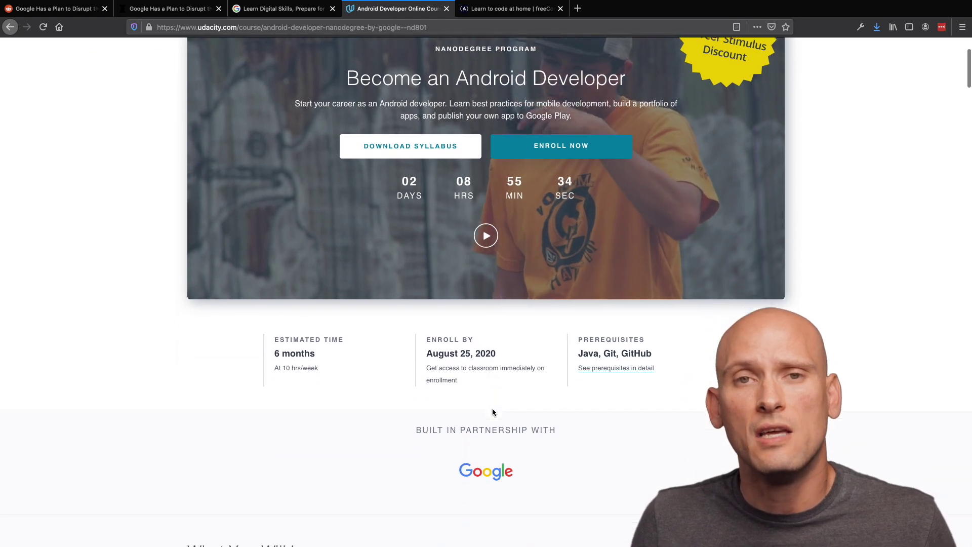
scroll(494, 411, down, 1)
scroll(492, 408, down, 1)
scroll(492, 408, down, 3)
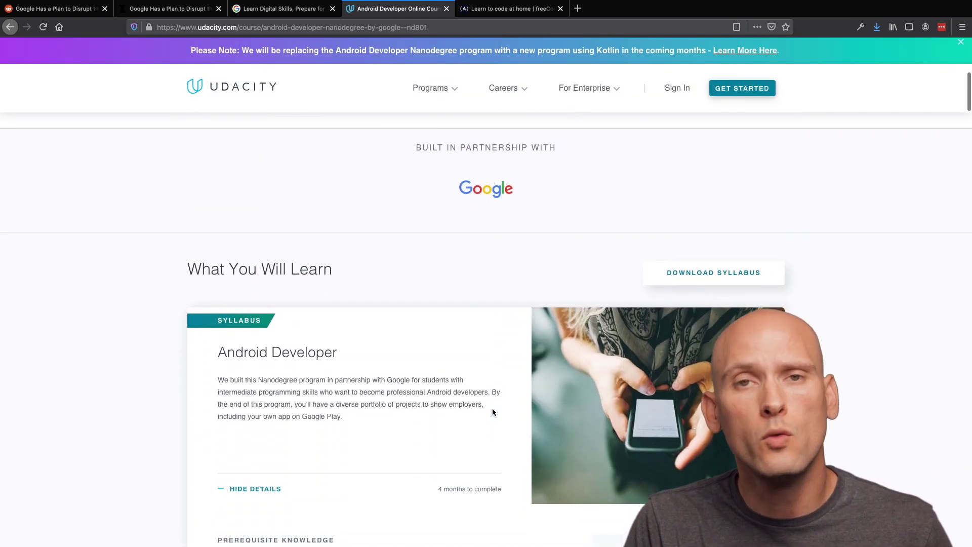
scroll(492, 408, down, 2)
scroll(492, 409, down, 2)
scroll(487, 381, down, 3)
scroll(487, 381, down, 1)
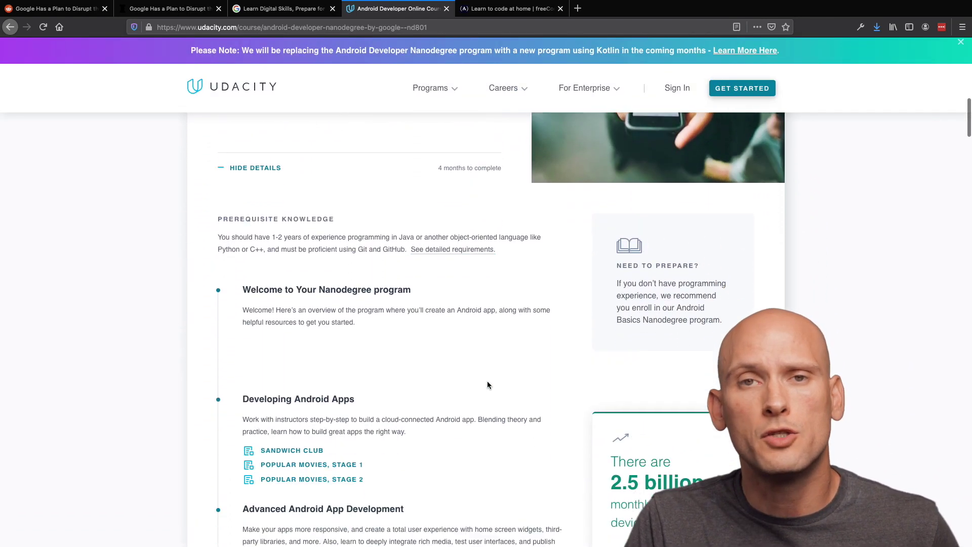
scroll(487, 380, down, 2)
scroll(487, 380, down, 3)
scroll(487, 381, down, 3)
scroll(487, 381, down, 3)
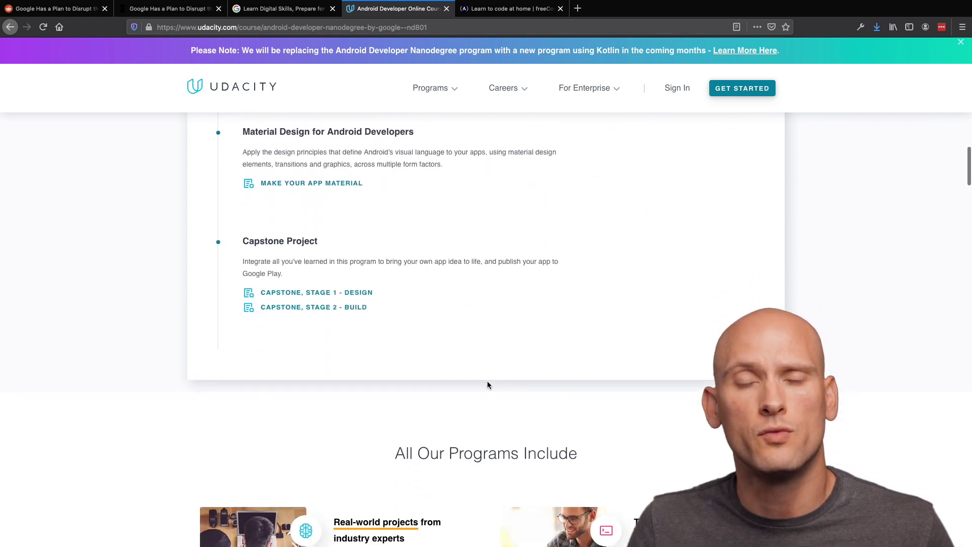
scroll(487, 381, down, 2)
scroll(487, 384, down, 2)
scroll(488, 384, down, 1)
scroll(487, 384, down, 2)
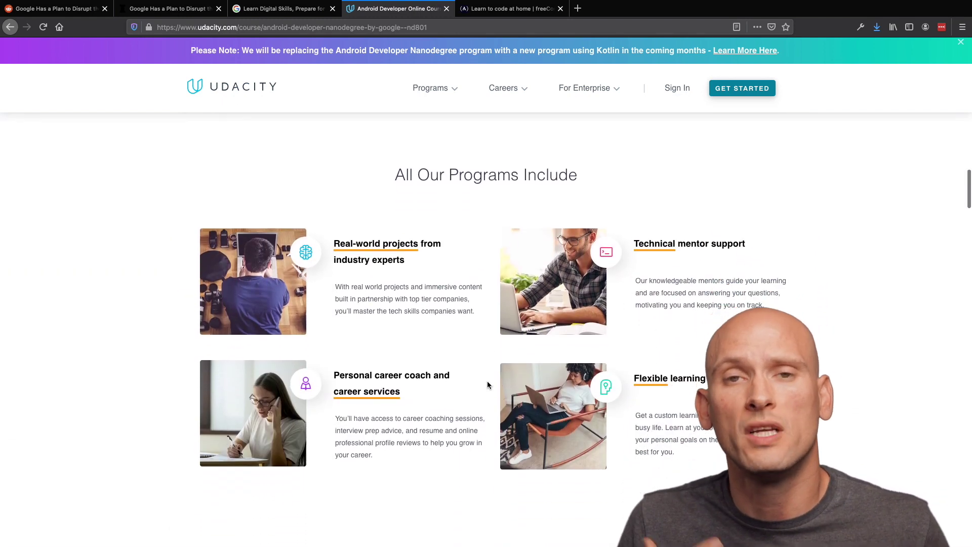
scroll(487, 385, down, 1)
scroll(488, 384, down, 1)
scroll(488, 385, down, 1)
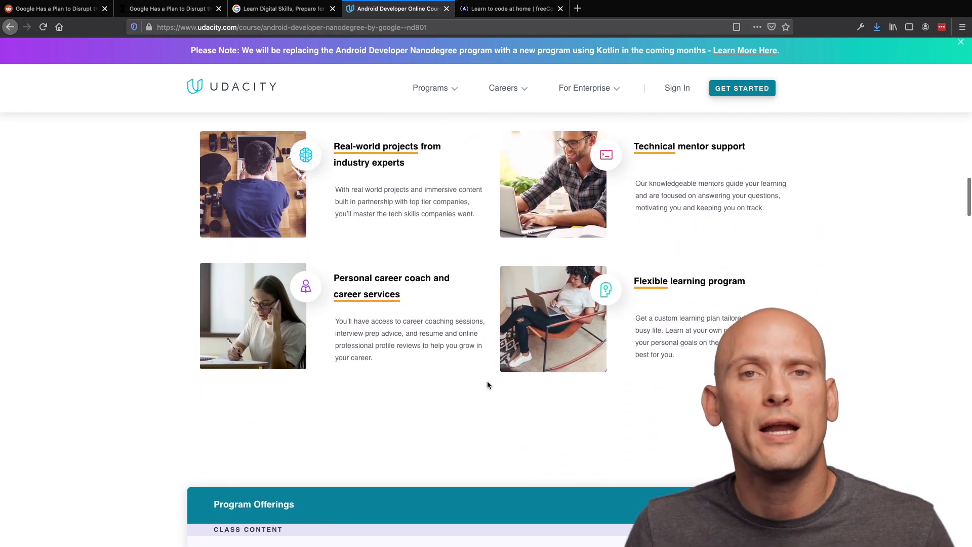
scroll(488, 384, down, 1)
scroll(488, 384, down, 1)
scroll(488, 384, down, 2)
scroll(488, 384, down, 2)
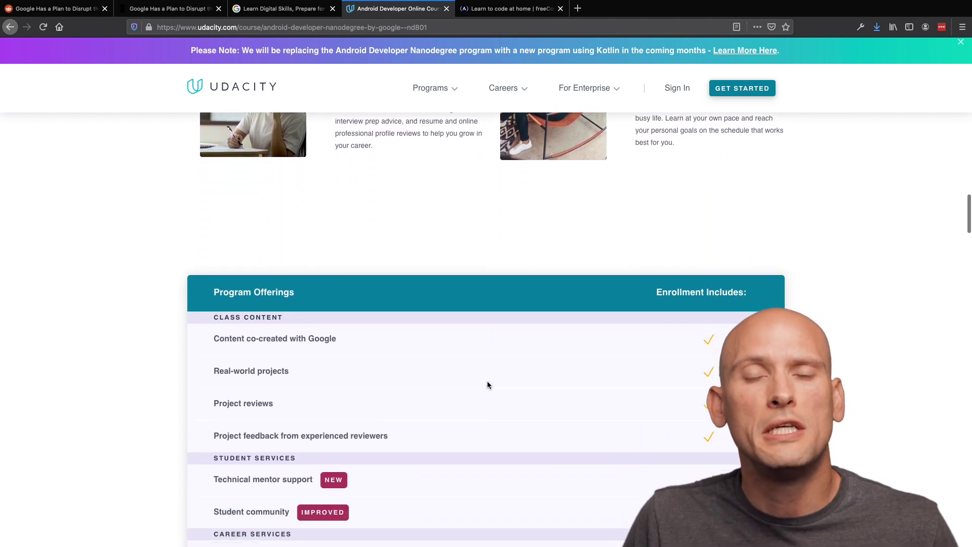
scroll(488, 384, down, 1)
scroll(488, 384, down, 1)
scroll(488, 384, down, 2)
scroll(487, 384, down, 2)
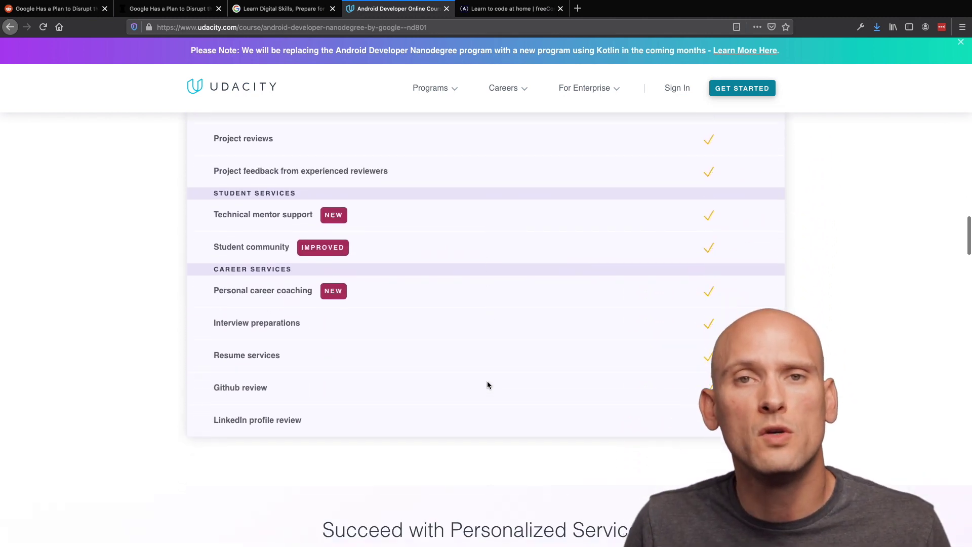
scroll(488, 384, down, 3)
scroll(487, 385, down, 2)
scroll(487, 384, down, 2)
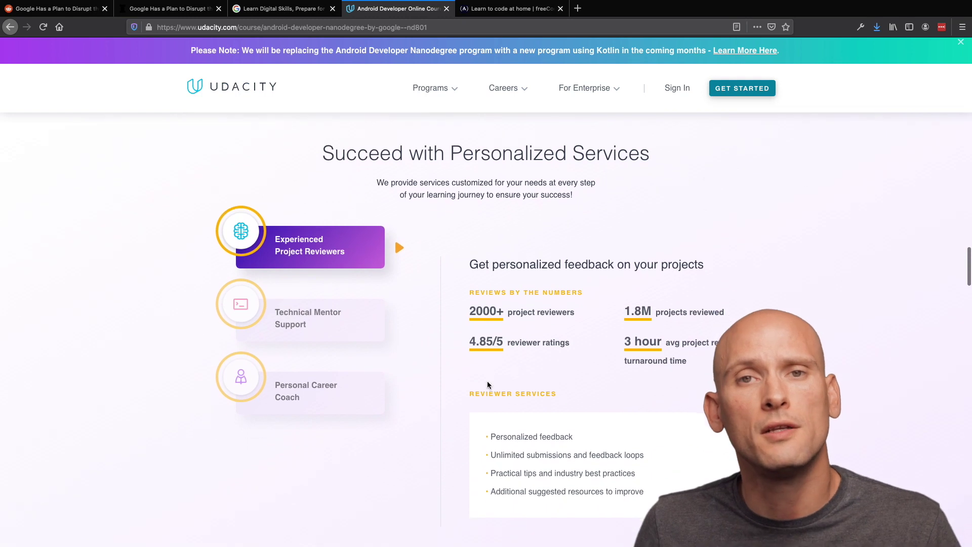
scroll(488, 385, down, 2)
scroll(482, 370, down, 2)
scroll(482, 368, down, 2)
scroll(480, 366, down, 1)
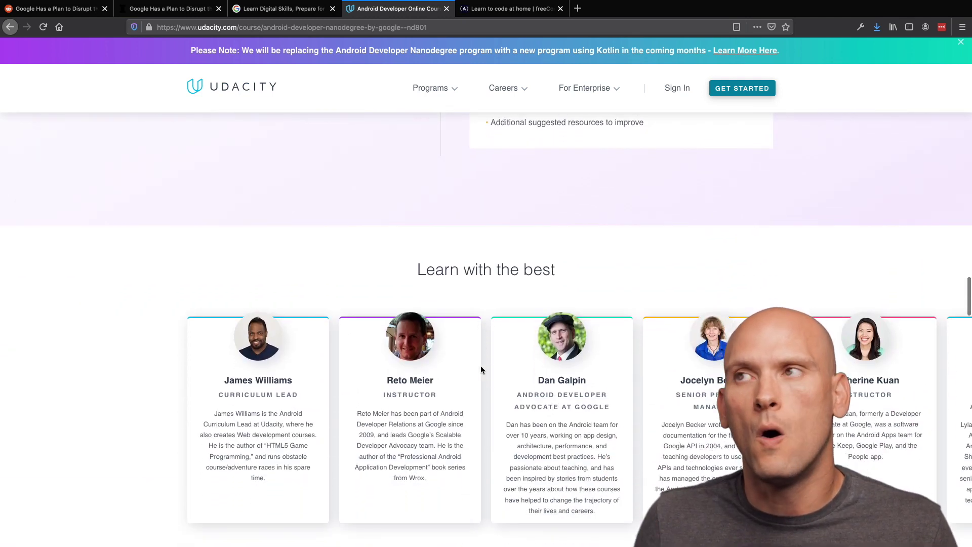
scroll(474, 348, down, 2)
scroll(475, 349, down, 2)
scroll(474, 343, down, 2)
scroll(475, 342, down, 3)
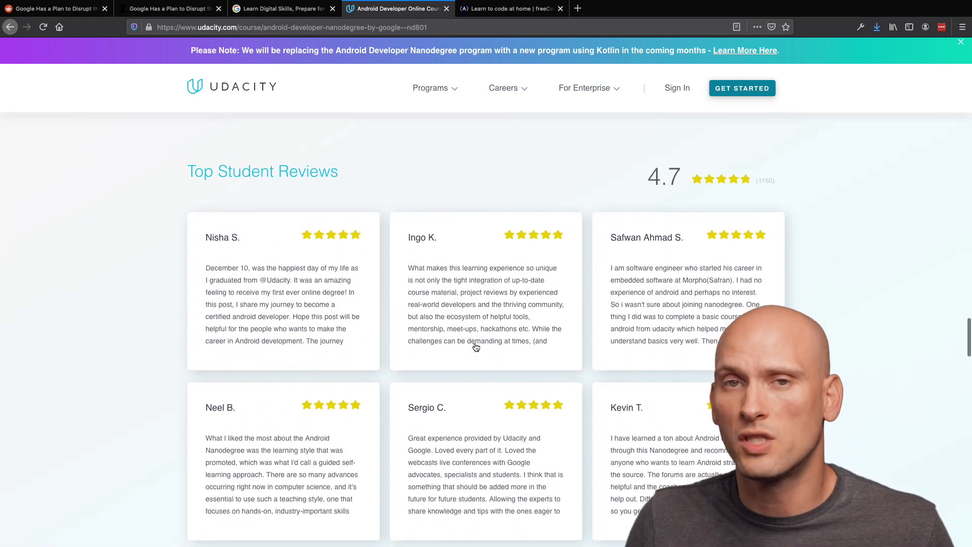
scroll(473, 343, down, 2)
scroll(474, 344, down, 2)
scroll(472, 341, down, 3)
scroll(471, 338, down, 1)
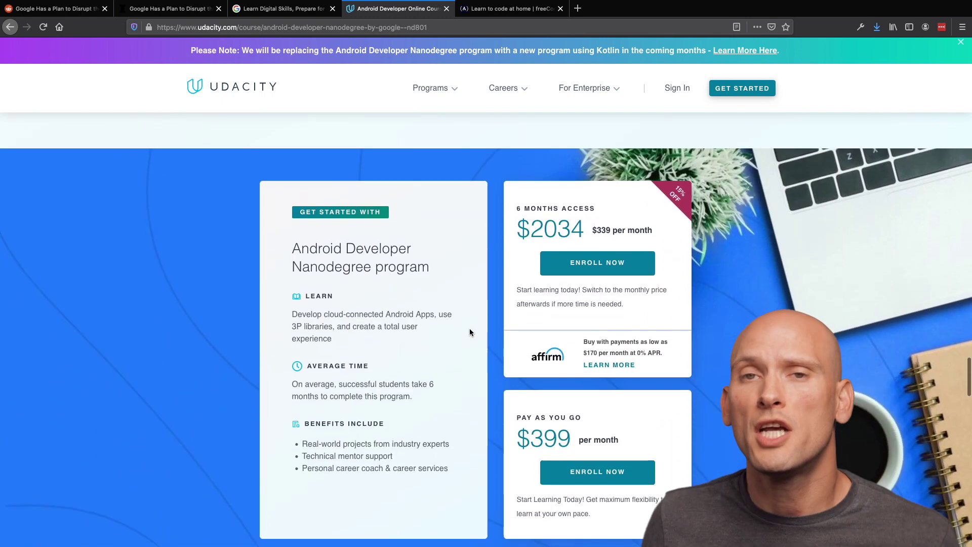
scroll(463, 301, down, 2)
scroll(462, 301, down, 2)
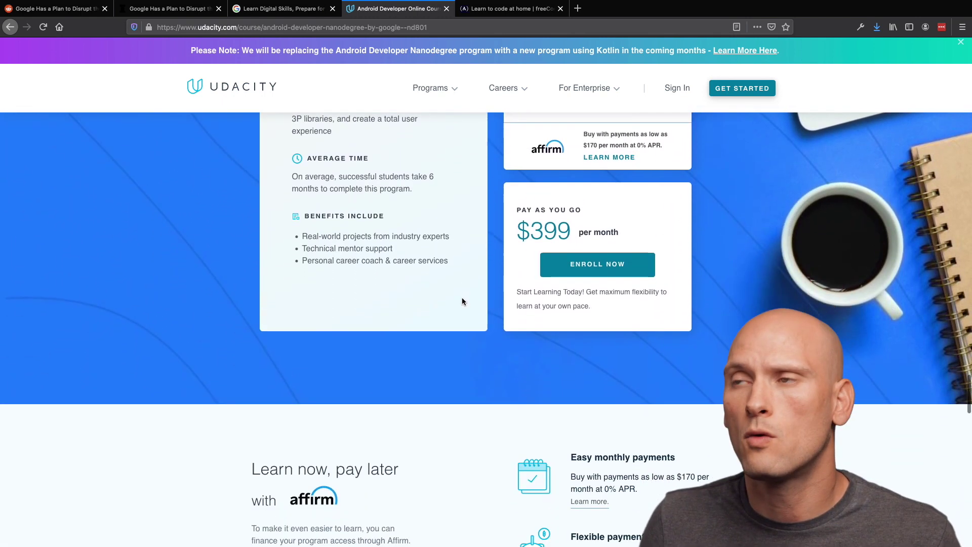
scroll(462, 302, down, 1)
scroll(462, 301, down, 2)
scroll(461, 302, down, 2)
scroll(462, 301, down, 2)
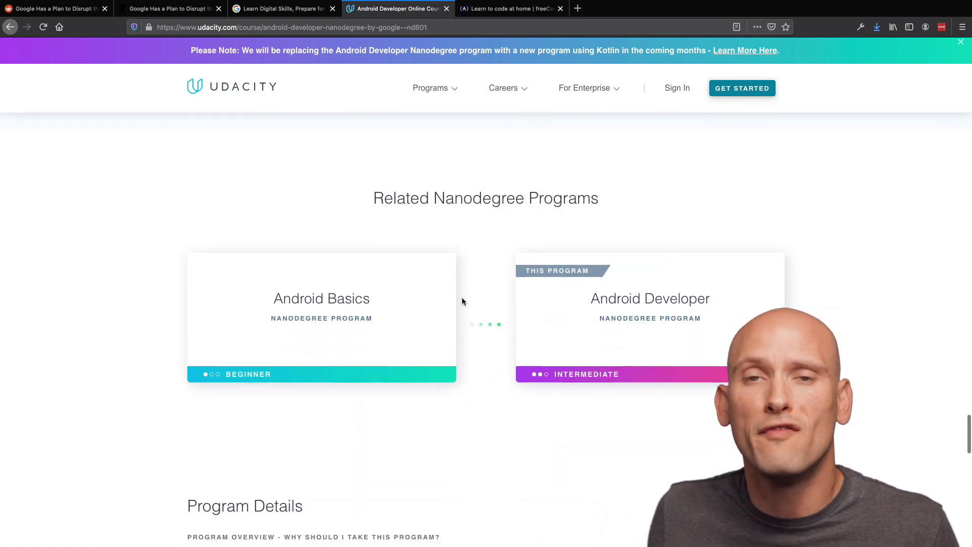
scroll(461, 301, down, 1)
scroll(462, 302, up, 3)
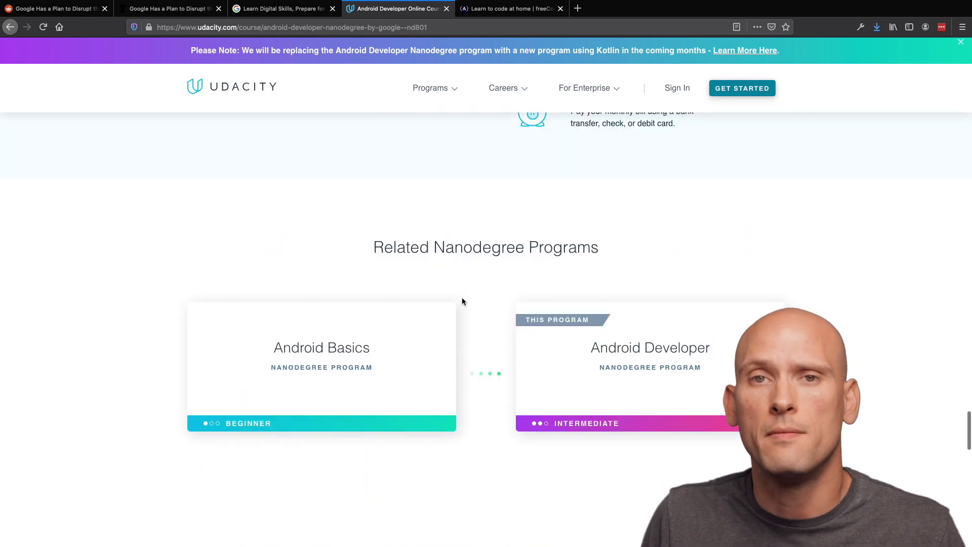
scroll(462, 302, up, 15)
scroll(462, 301, up, 5)
- Reopen Career Certificates at the Data Analyst, Project Manager and UX Designer certificates, dismissing the banner
click(175, 8)
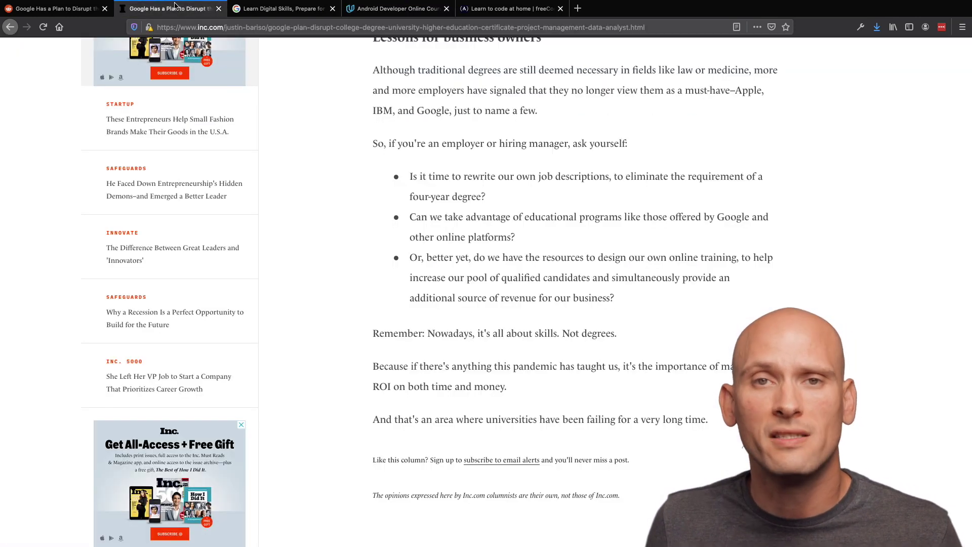
click(248, 9)
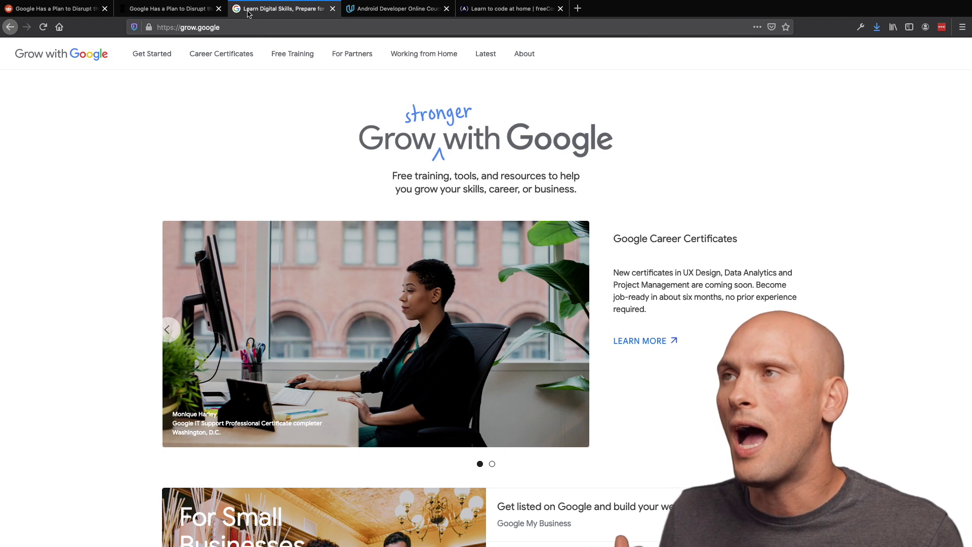
click(217, 51)
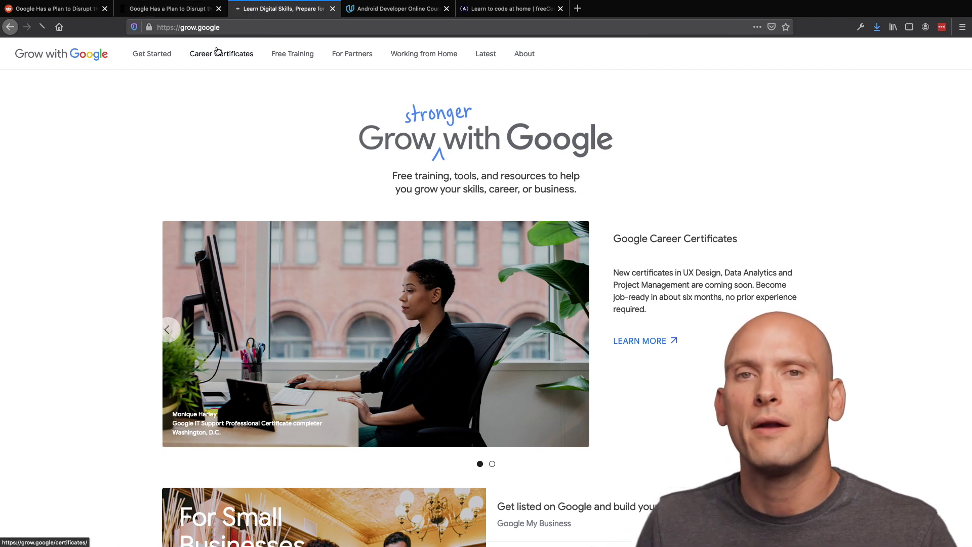
scroll(339, 219, down, 2)
scroll(337, 220, down, 2)
scroll(338, 225, down, 2)
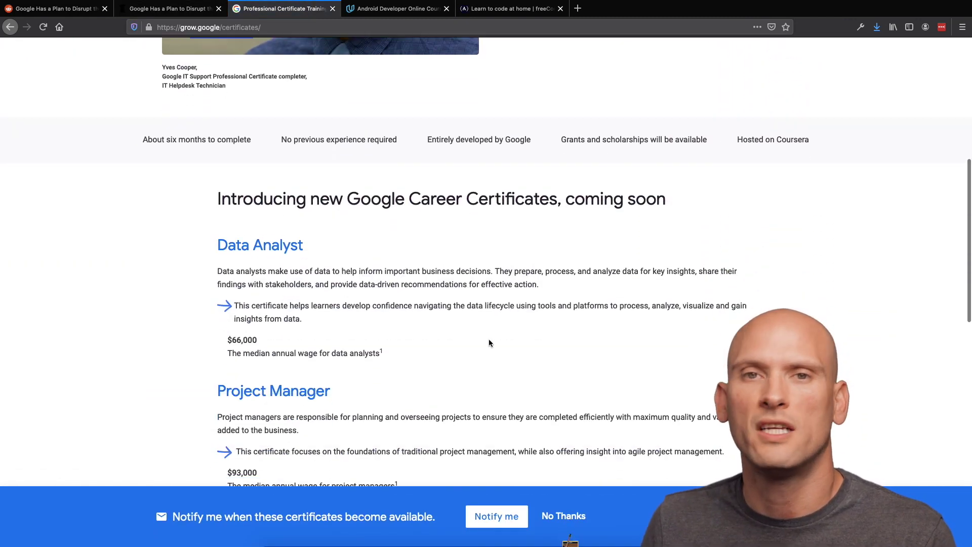
click(570, 517)
scroll(419, 333, down, 2)
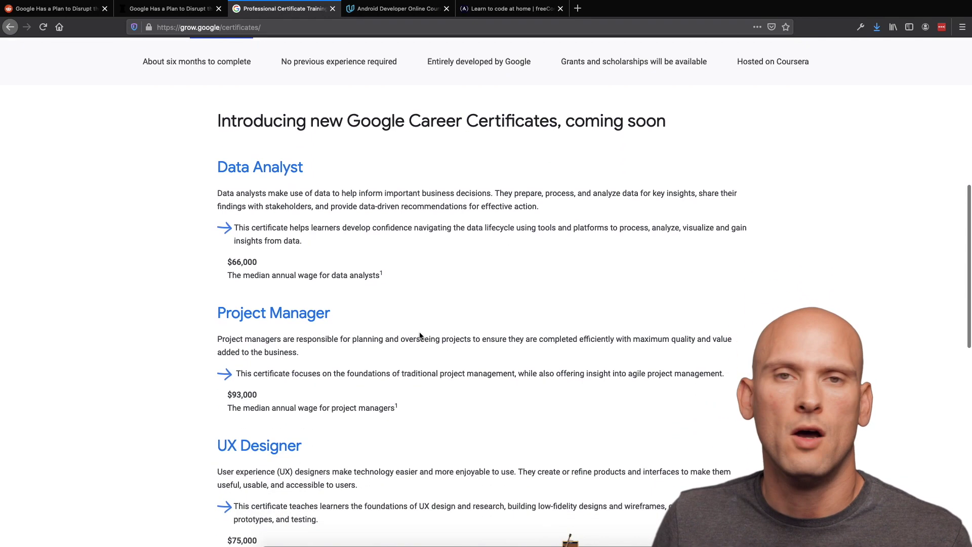